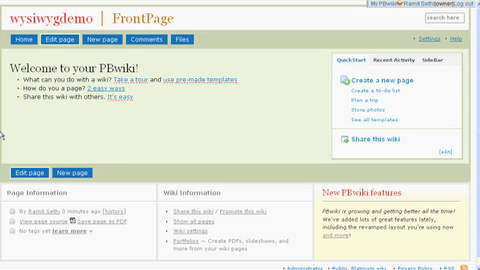
Add a 'Very easy' line below the FrontPage welcome list and colour 'Very' red
left_click(53, 43)
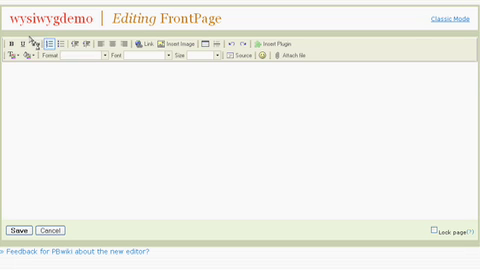
left_click(228, 138)
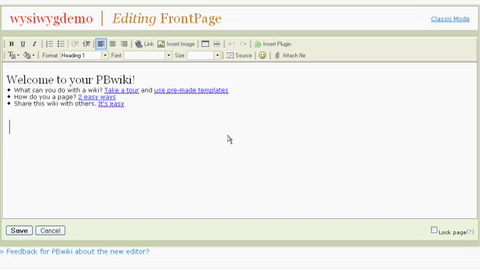
type("Very easy")
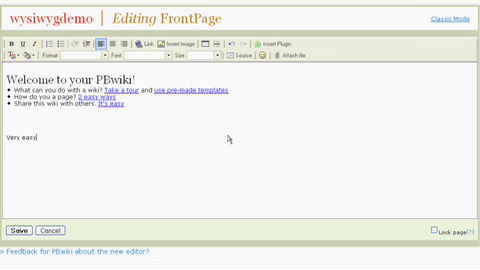
double_click(8, 138)
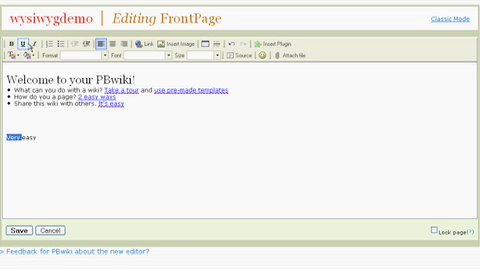
left_click(28, 56)
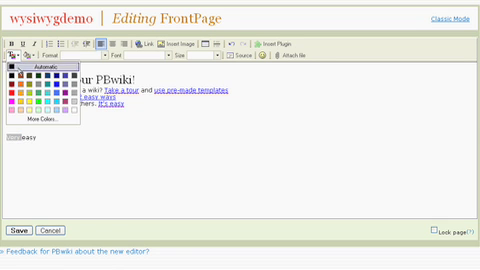
left_click(11, 90)
Bold 'easy', make the line a Heading 1, and start a plain paragraph below
left_click(24, 137)
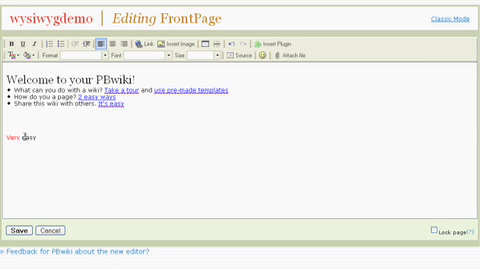
double_click(26, 137)
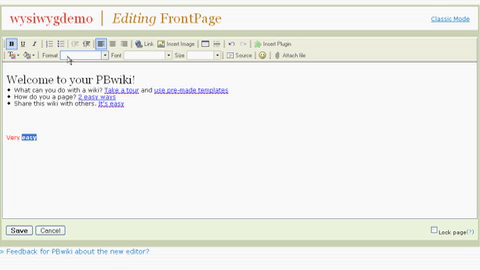
left_click(104, 56)
left_click(106, 86)
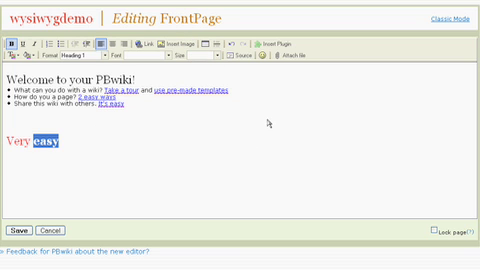
left_click(245, 149)
key("Return")
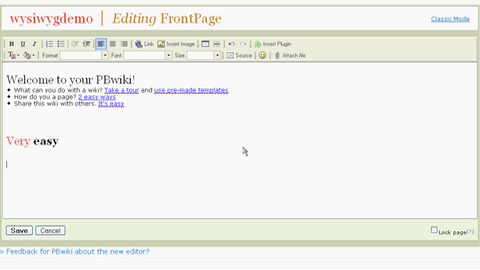
Embed a Bubbleshare photo slideshow below the heading and save the FrontPage
left_click(283, 46)
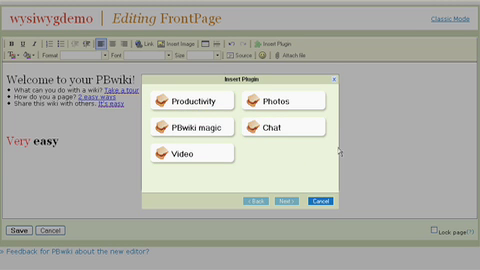
mouse_move(283, 100)
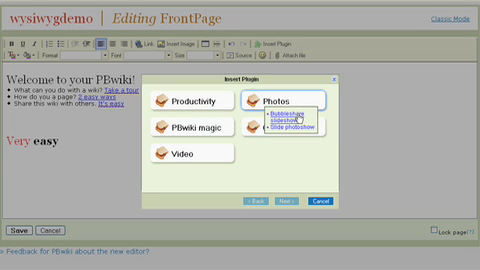
left_click(298, 118)
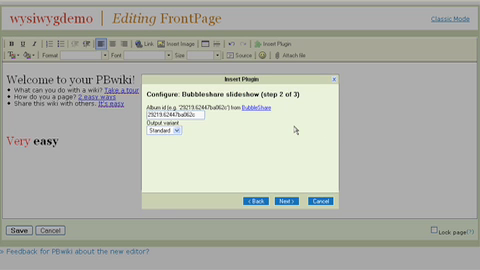
left_click(286, 201)
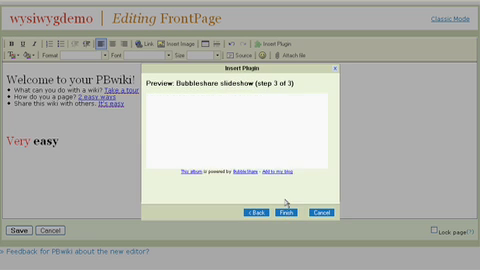
left_click(287, 213)
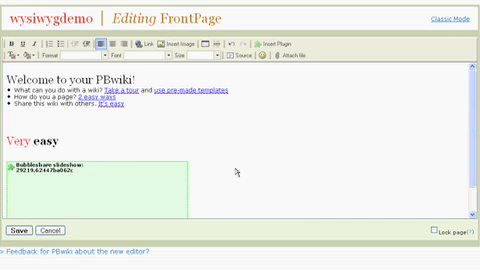
mouse_move(468, 166)
left_mouse_down()
mouse_move(472, 173)
mouse_move(331, 186)
left_mouse_up()
left_click(17, 230)
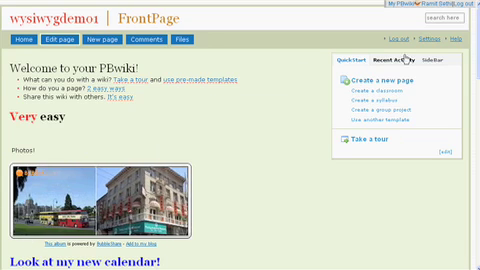
scroll(405, 60, "down", 1)
scroll(405, 60, "down", 3)
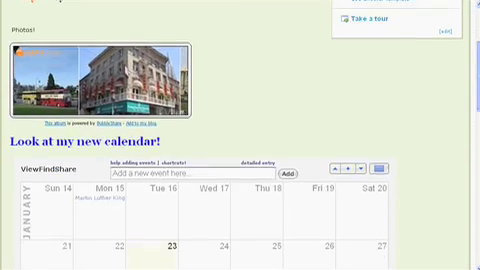
scroll(390, 130, "down", 1)
scroll(390, 130, "down", 1)
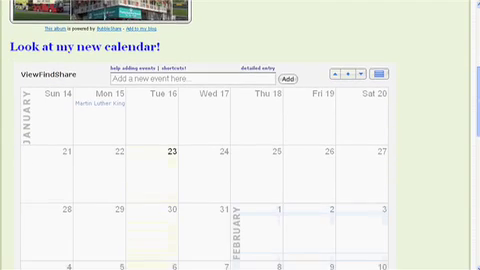
View and then close the Saturday January 20 details in the saved page's calendar
left_click(390, 130)
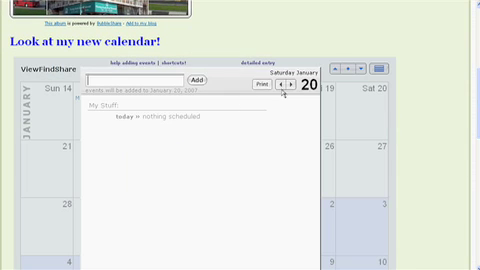
scroll(465, 157, "down", 3)
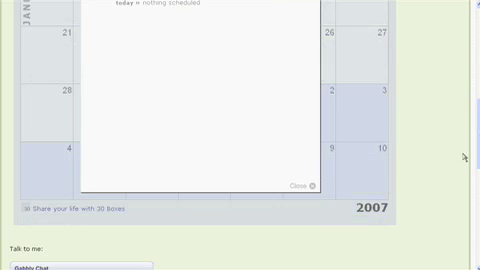
left_click(300, 188)
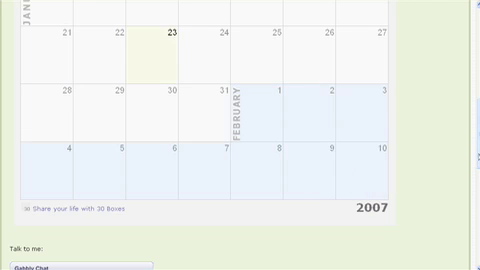
scroll(240, 135, "down", 3)
scroll(240, 135, "down", 2)
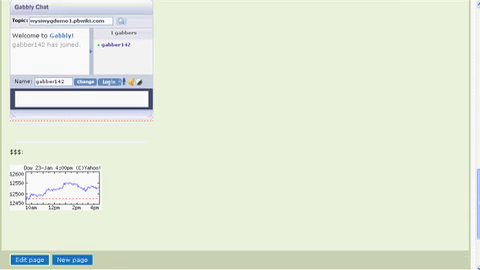
scroll(240, 135, "down", 1)
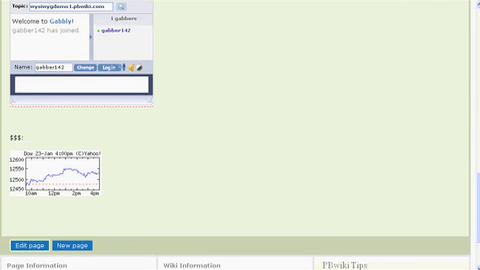